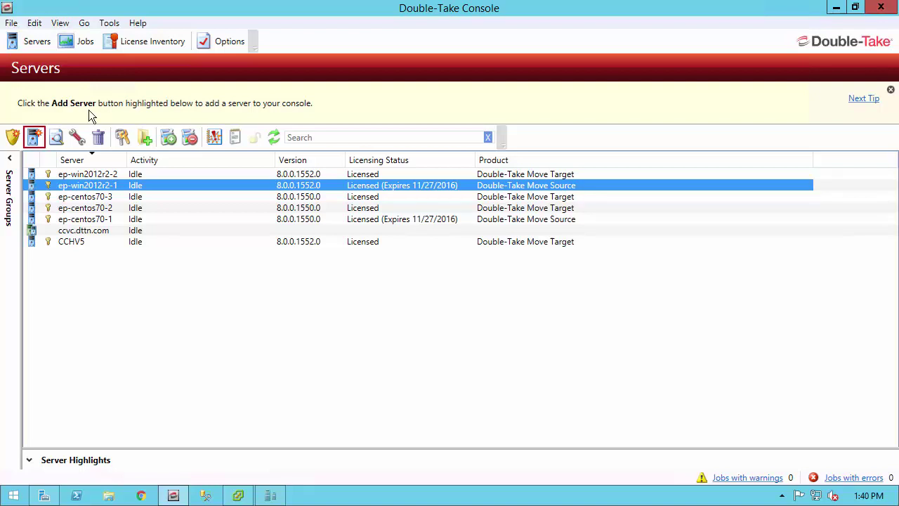
Start a Full Server to Hyper-V or ESX Migration for ep-win2012r2-1, checking that C: is included
left_click(368, 138)
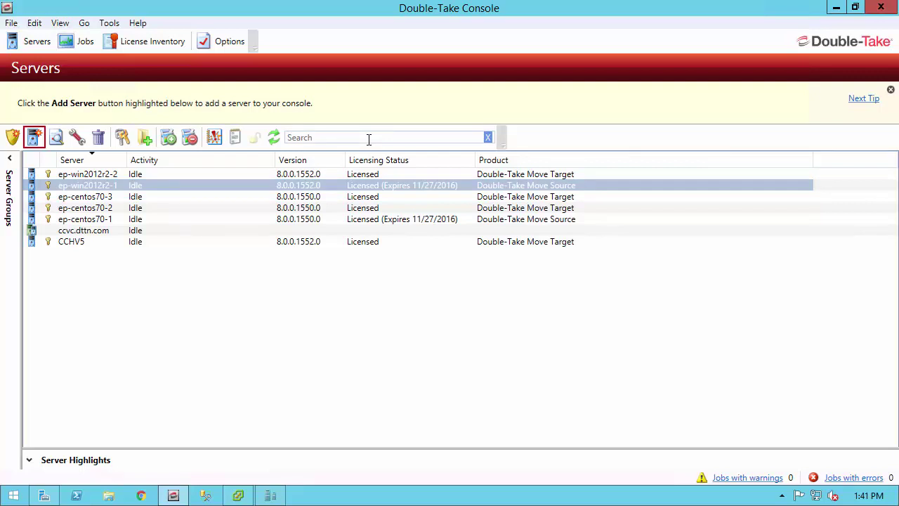
left_click(174, 184)
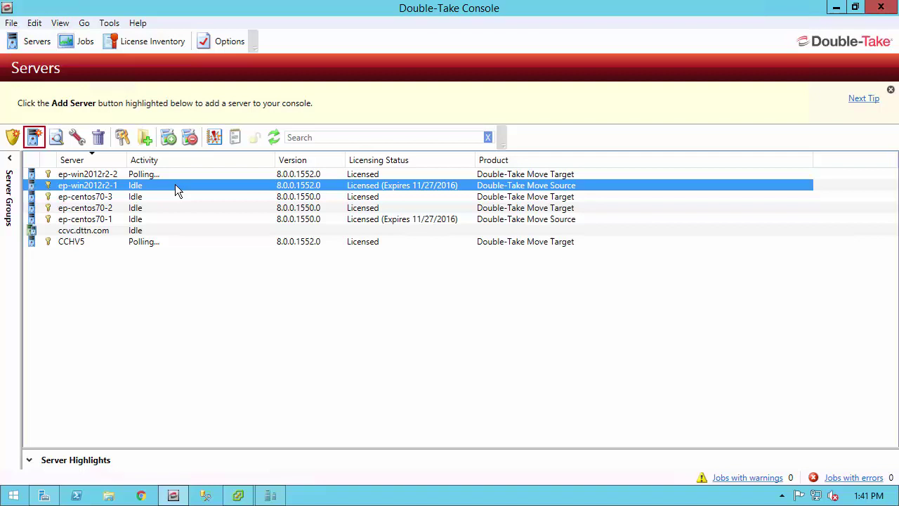
right_click(174, 184)
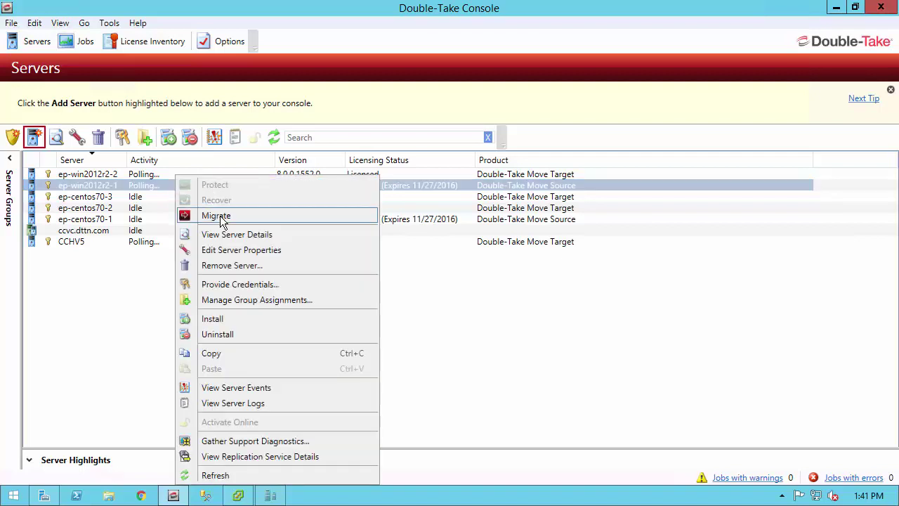
left_click(222, 217)
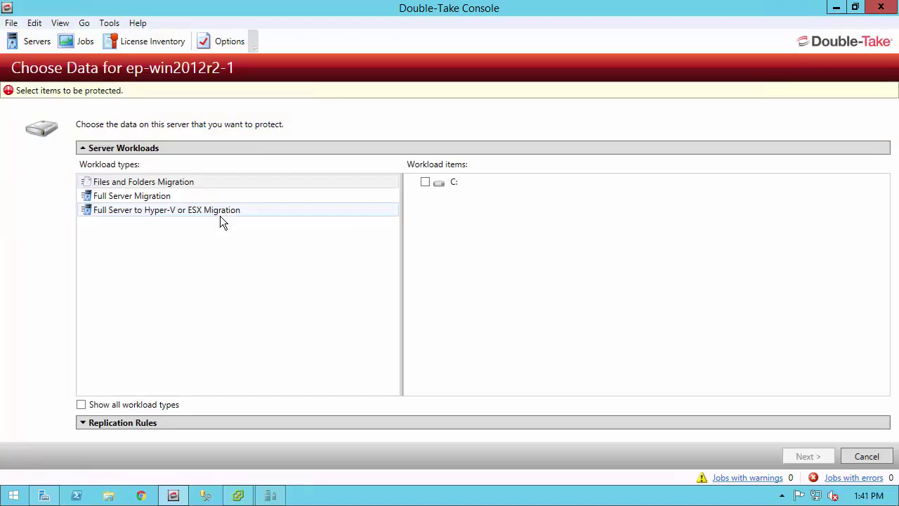
left_click(220, 216)
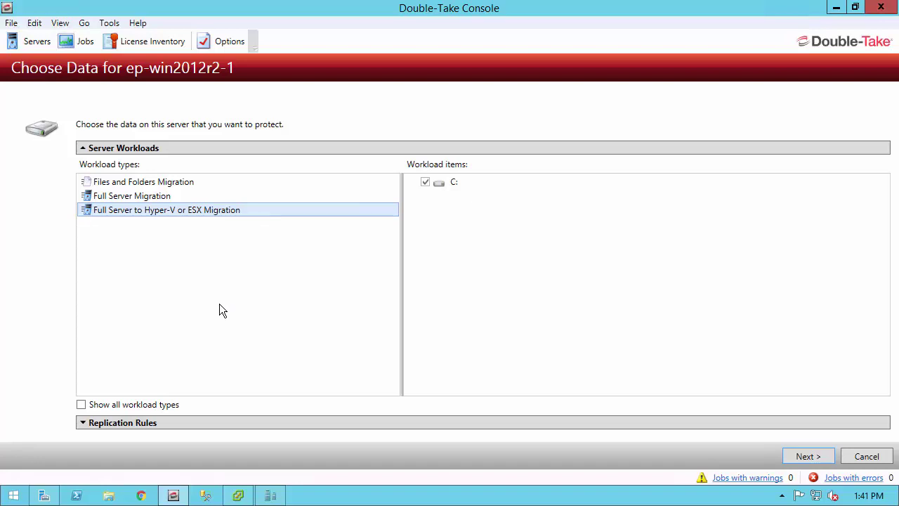
left_click(216, 425)
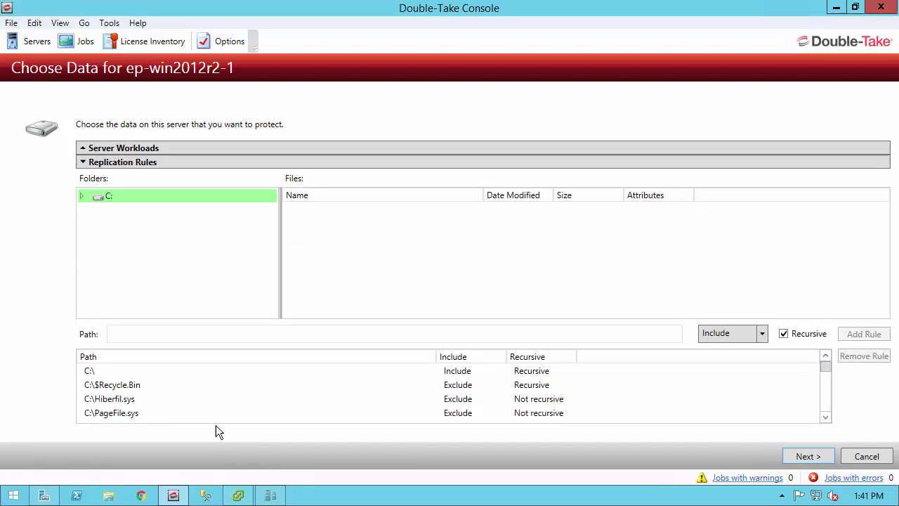
left_click(214, 148)
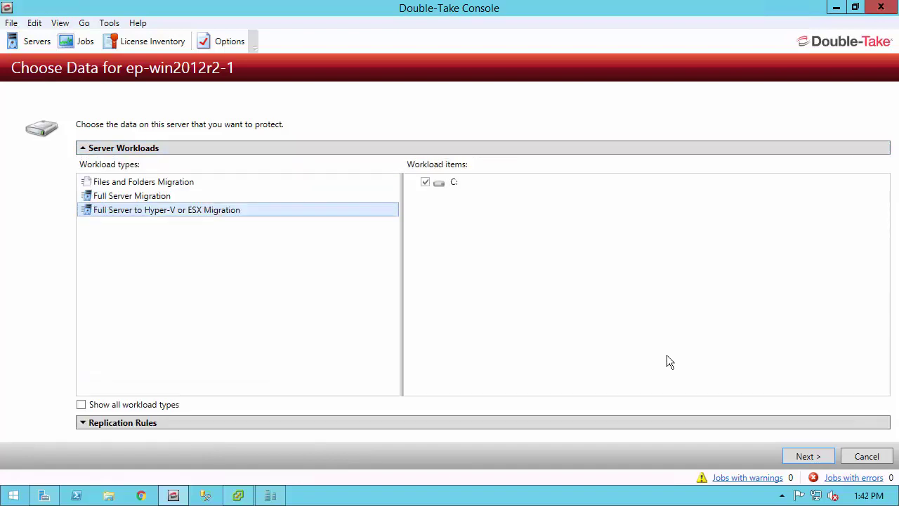
Select ep-win2012r2-2 under Current Servers as the migration target and continue
left_click(809, 457)
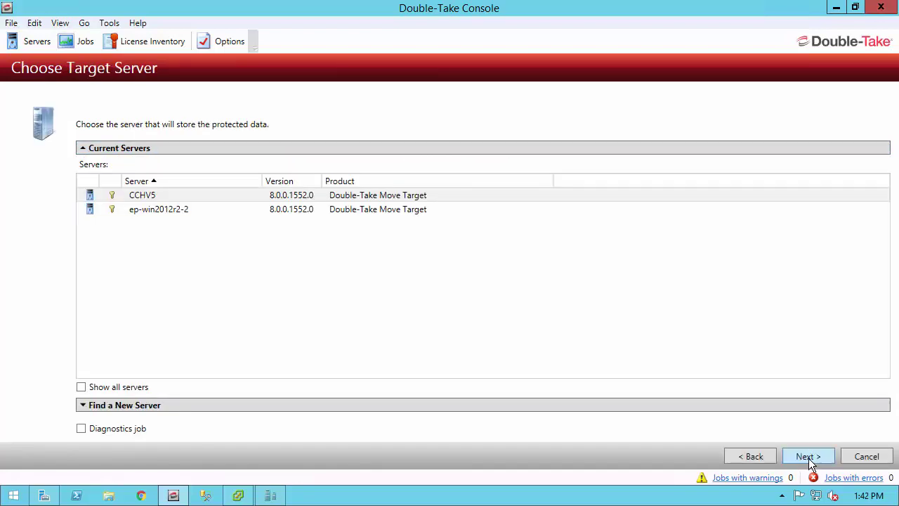
left_click(163, 210)
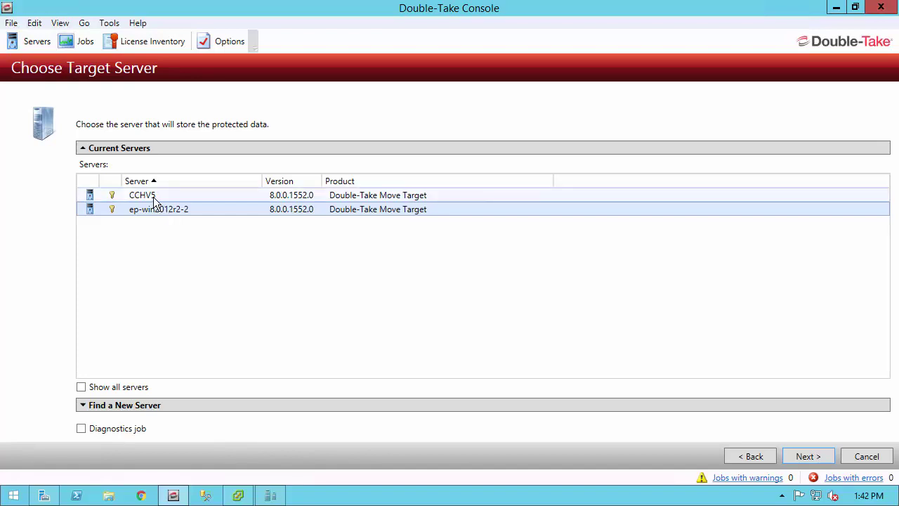
left_click(153, 198)
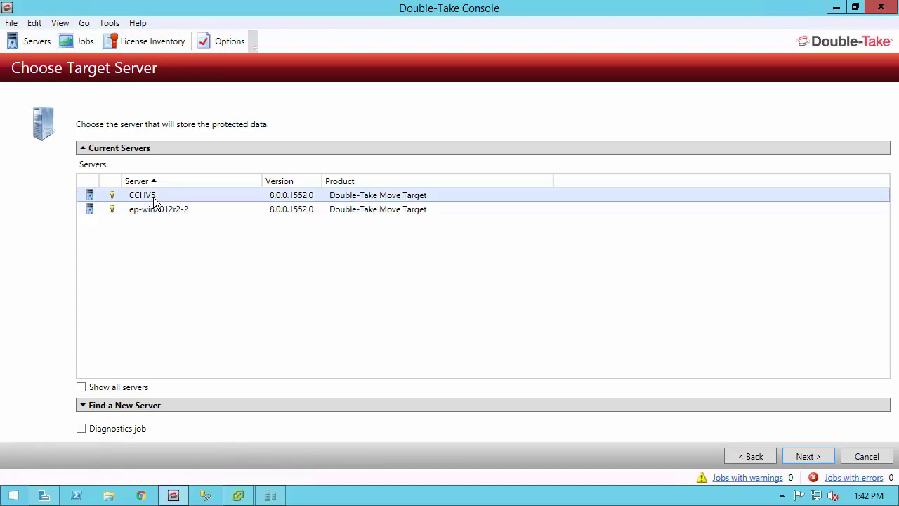
left_click(158, 211)
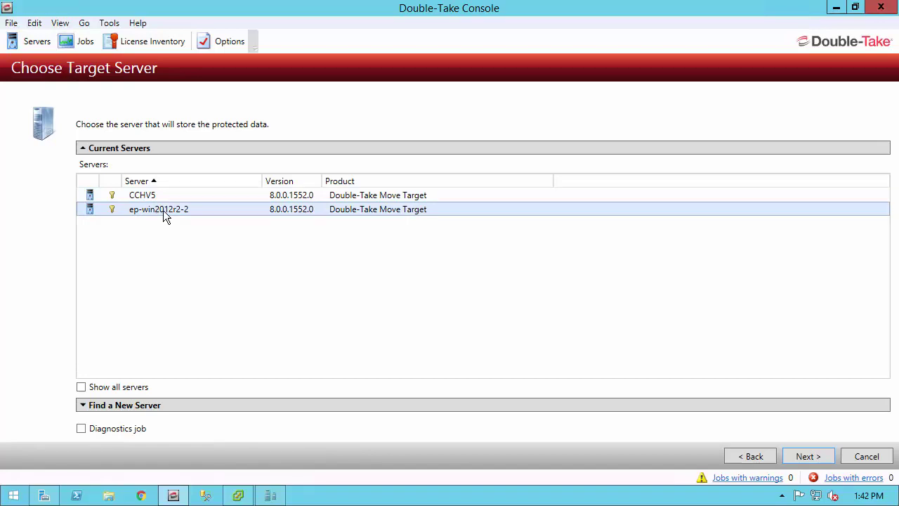
left_click(804, 456)
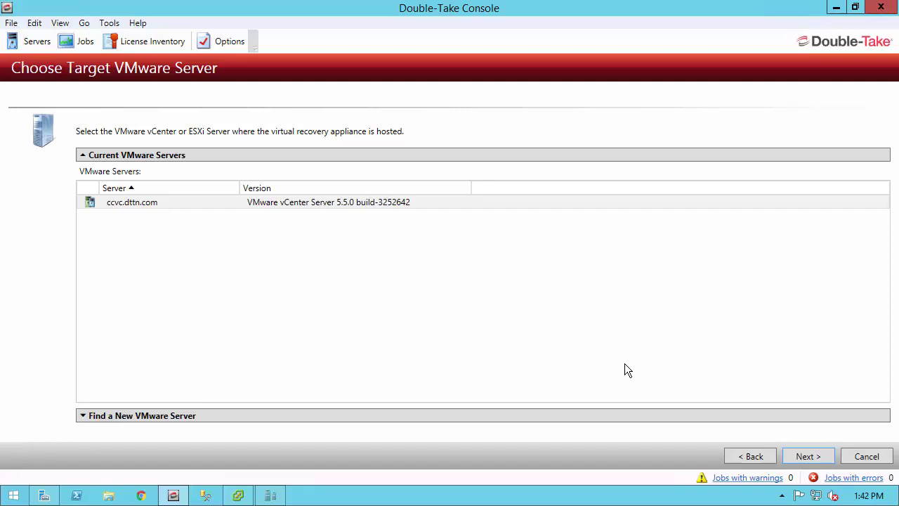
Pick vCenter ccvc.dttn.com as the VMware server and accept installing its untrusted certificate
left_click(237, 203)
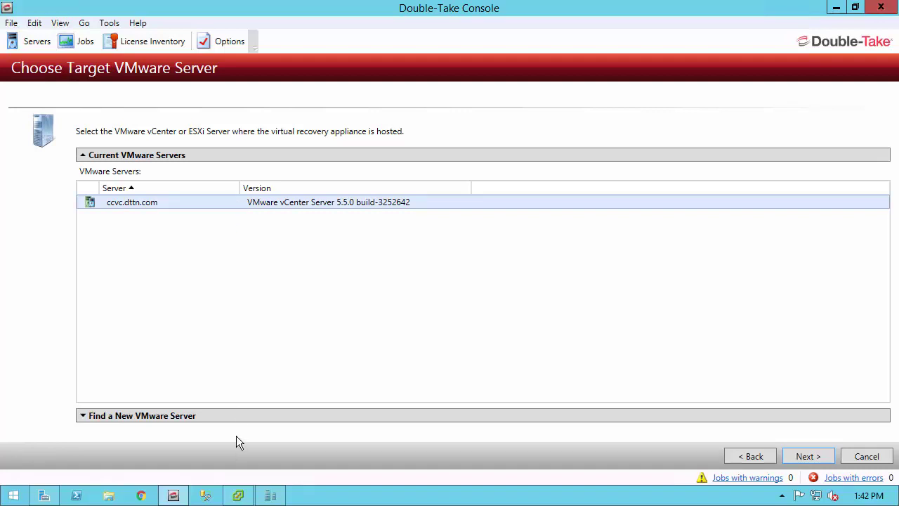
left_click(236, 416)
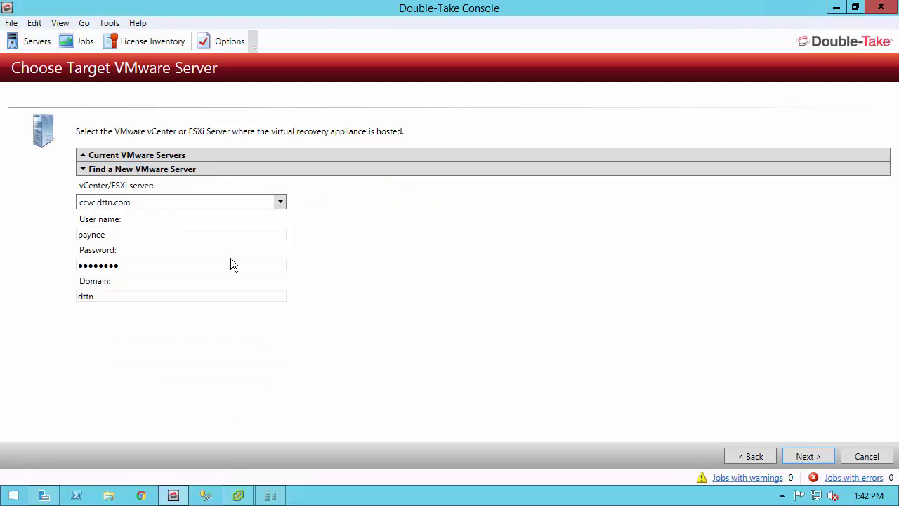
left_click(220, 154)
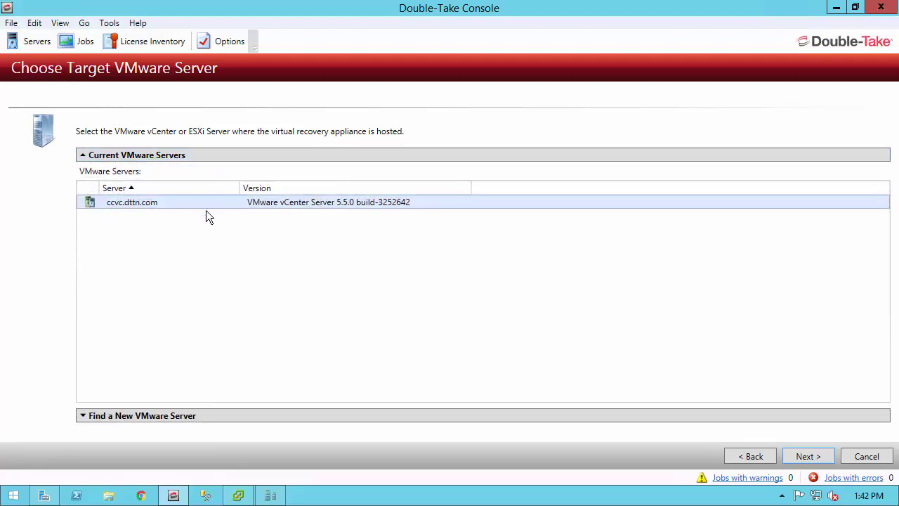
left_click(816, 453)
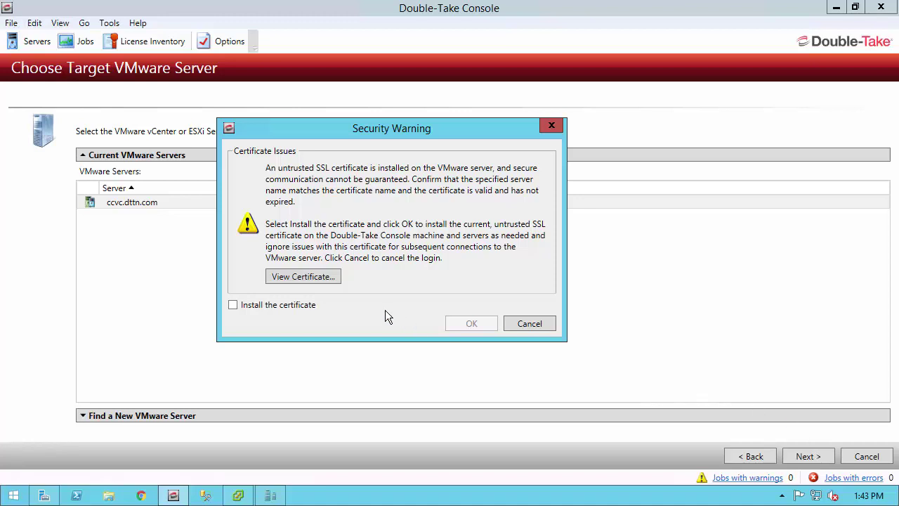
left_click(302, 311)
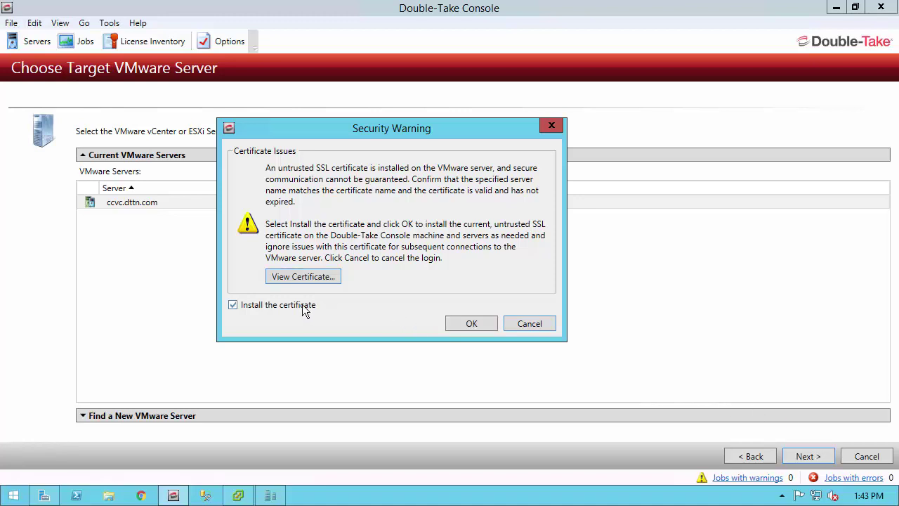
left_click(462, 326)
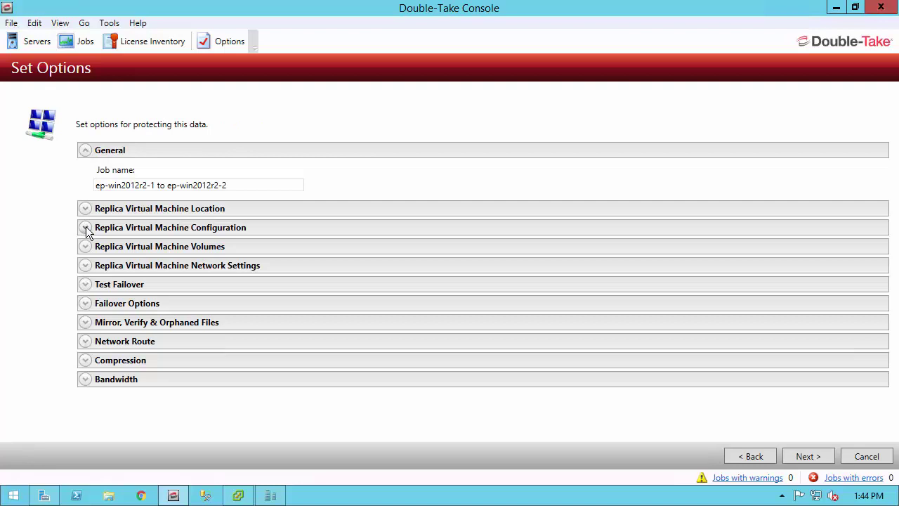
Expand Replica Virtual Machine Configuration to show 1 socket, 1 core and 4096 MB memory
left_click(85, 227)
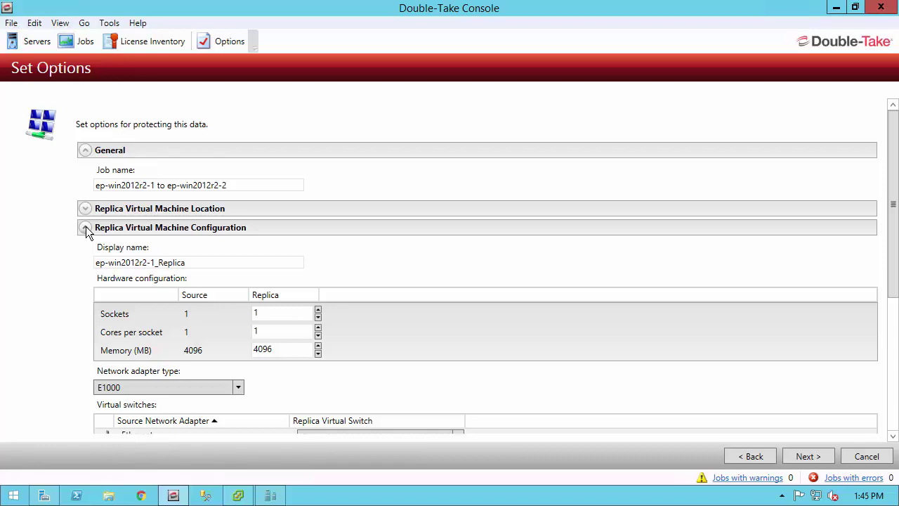
Collapse the VM configuration and Volumes sections, reviewing C: as a 39.43 GB Flat Disk on New_Store 5
left_click(85, 229)
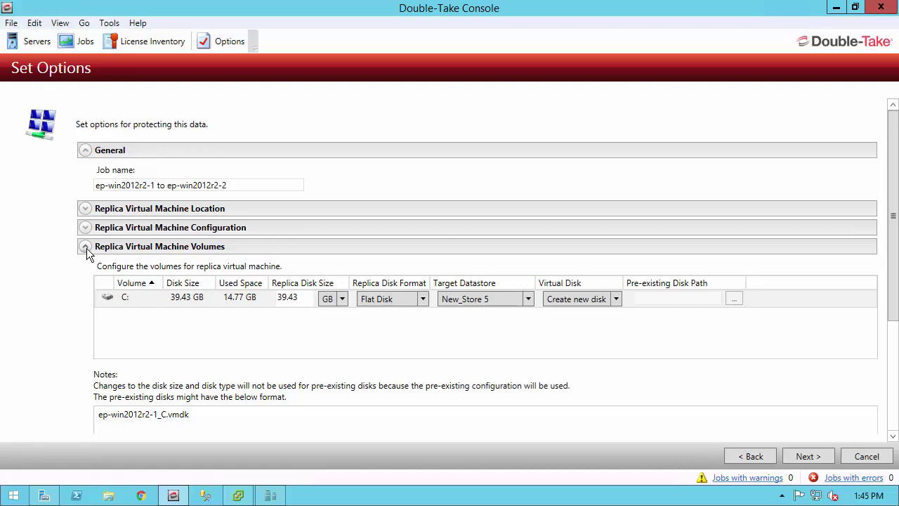
left_click(86, 247)
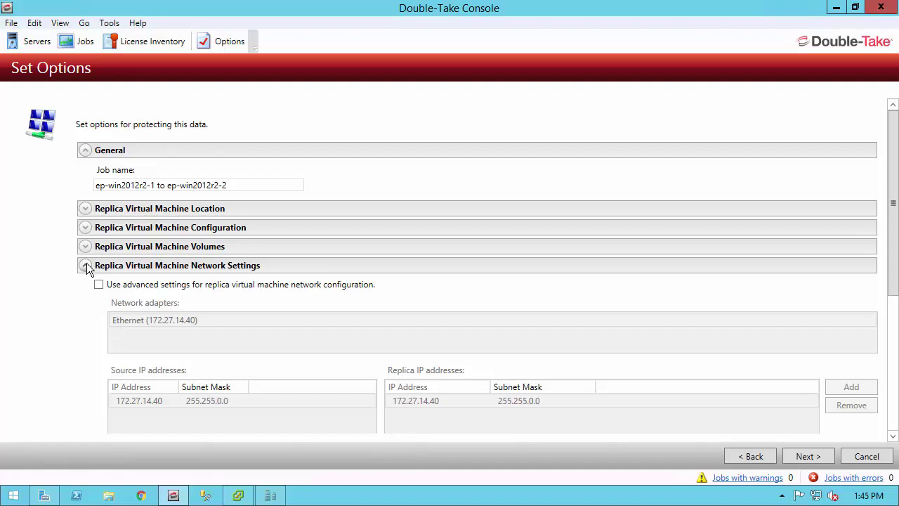
Collapse the Network Settings and Test Failover sections to review the remaining job options
left_click(86, 267)
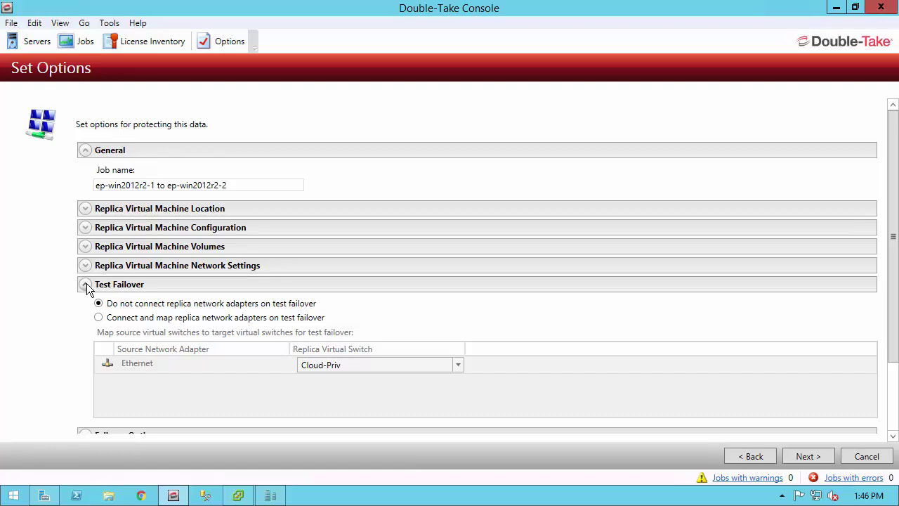
left_click(86, 284)
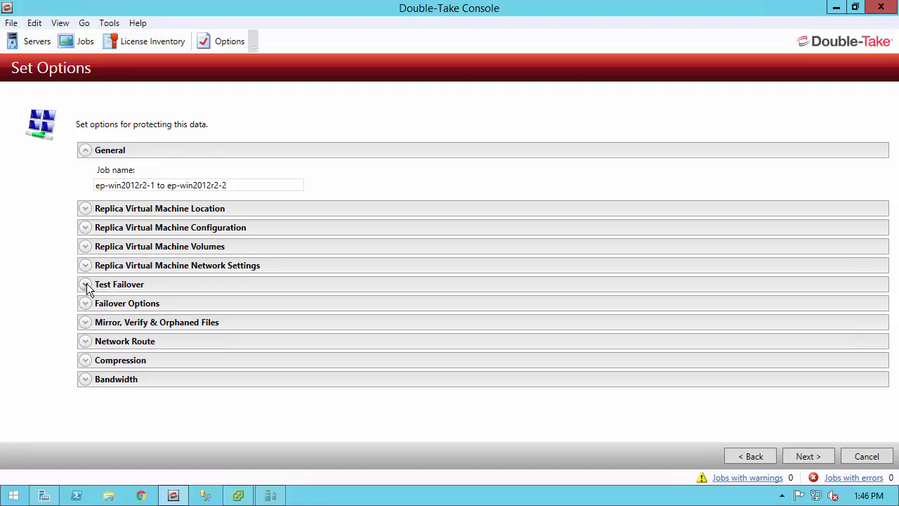
Review the Summary checklist and finish, creating job ep-win2012r2-1 to ep-win2012r2-2
left_click(809, 457)
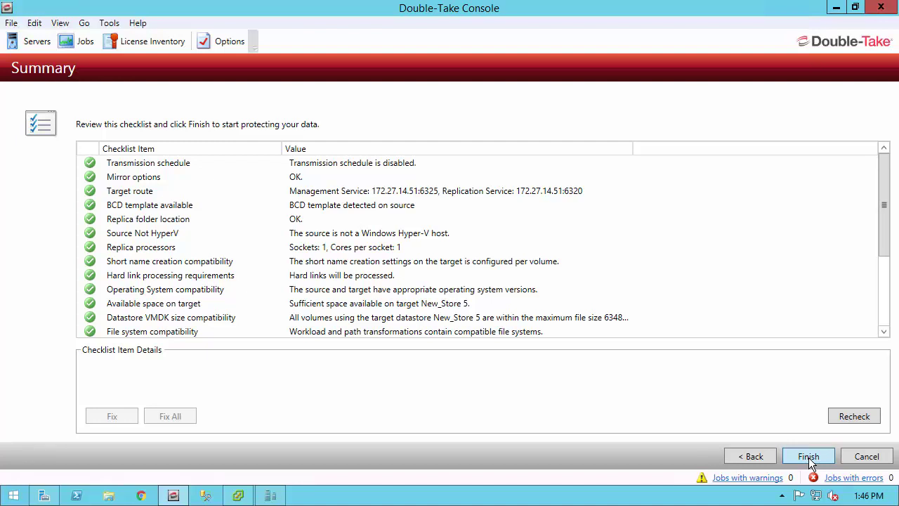
left_click(809, 457)
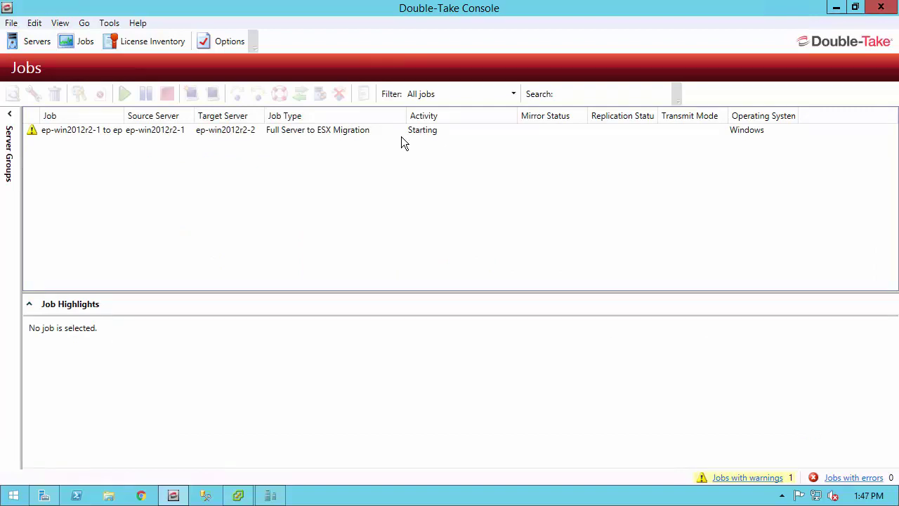
View the new job's Job Highlights, then bring up the vSphere Client
left_click(363, 131)
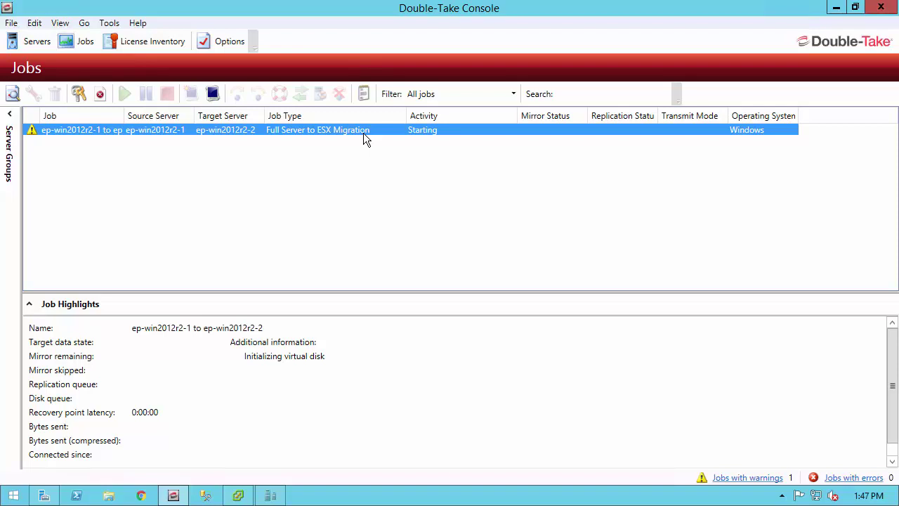
key("alt+Tab")
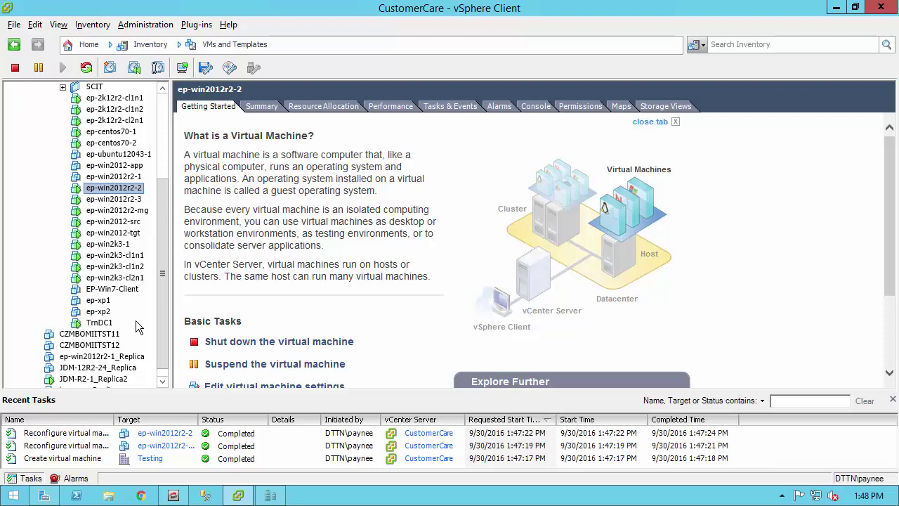
Inspect the powered-off ep-win2012r2-1_Replica VM in the vSphere inventory, then switch windows
left_click(124, 356)
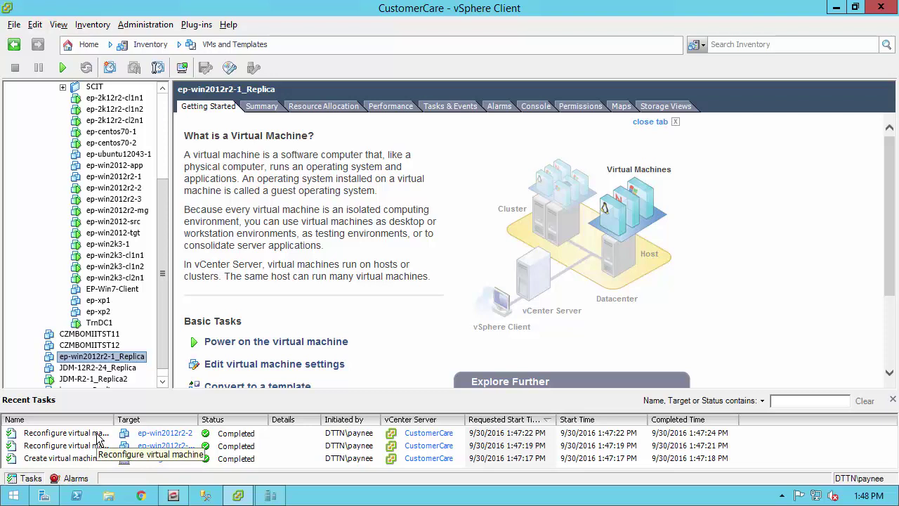
key("alt+Tab")
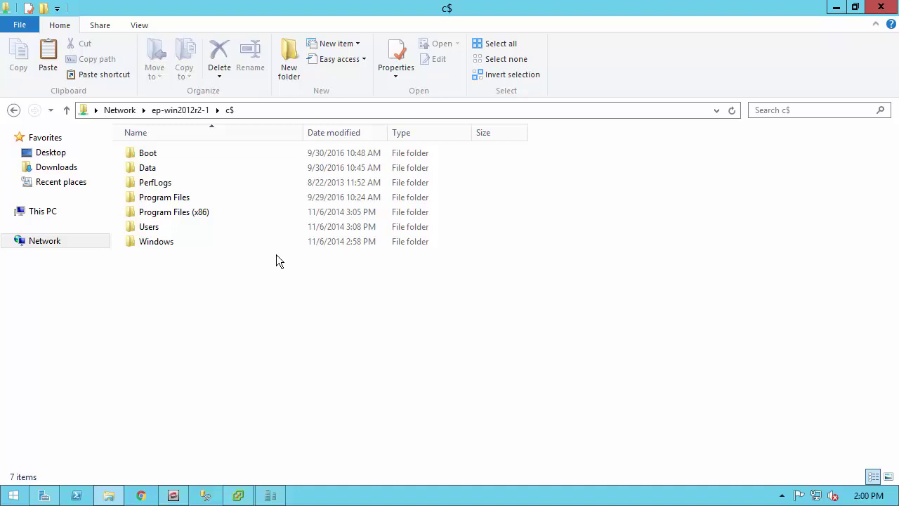
Copy the Data folder and paste it as Data - Copy on the c$ share
right_click(150, 169)
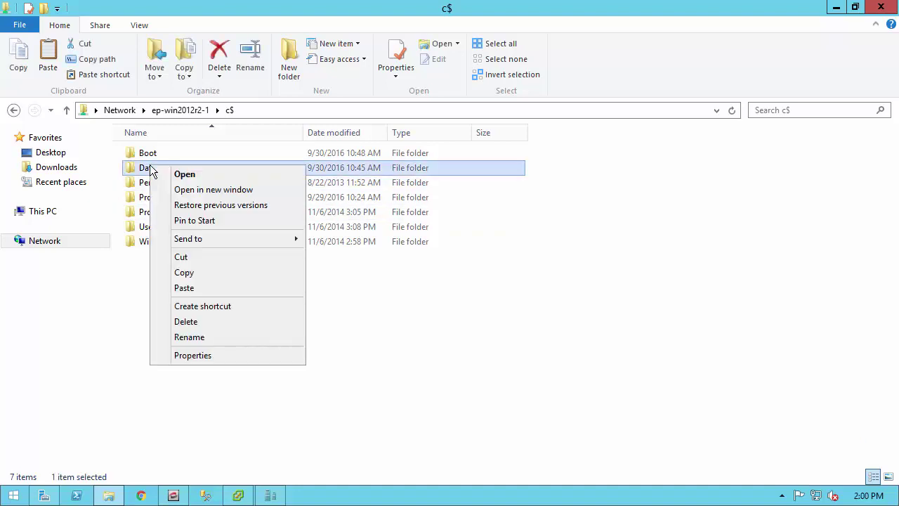
left_click(233, 273)
right_click(230, 293)
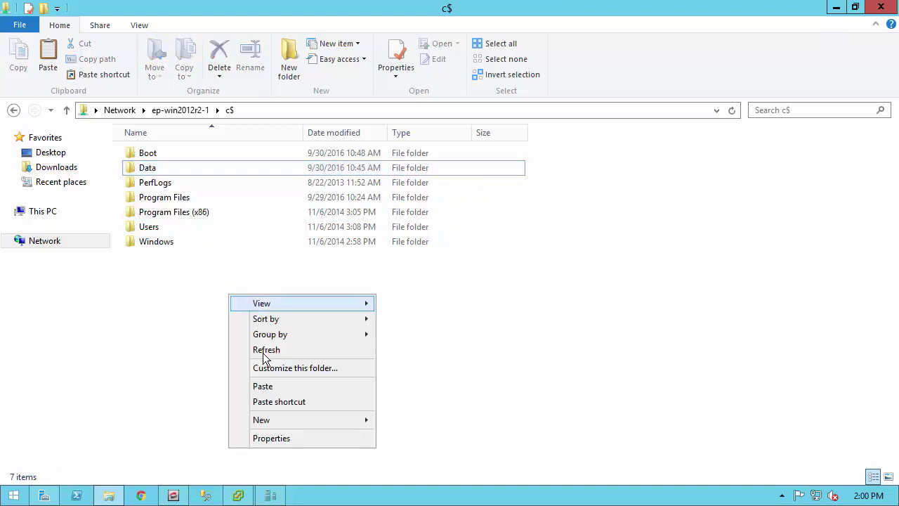
left_click(266, 386)
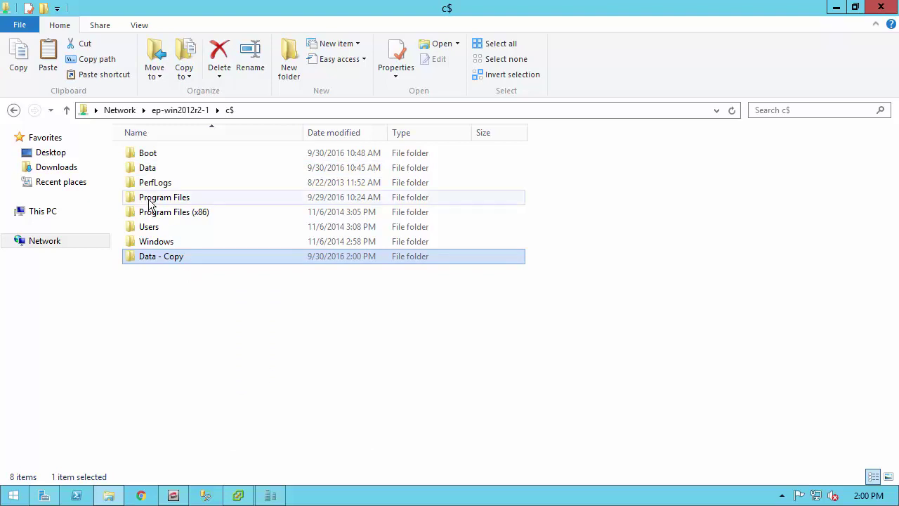
Permanently delete the original Data folder
left_click(148, 168)
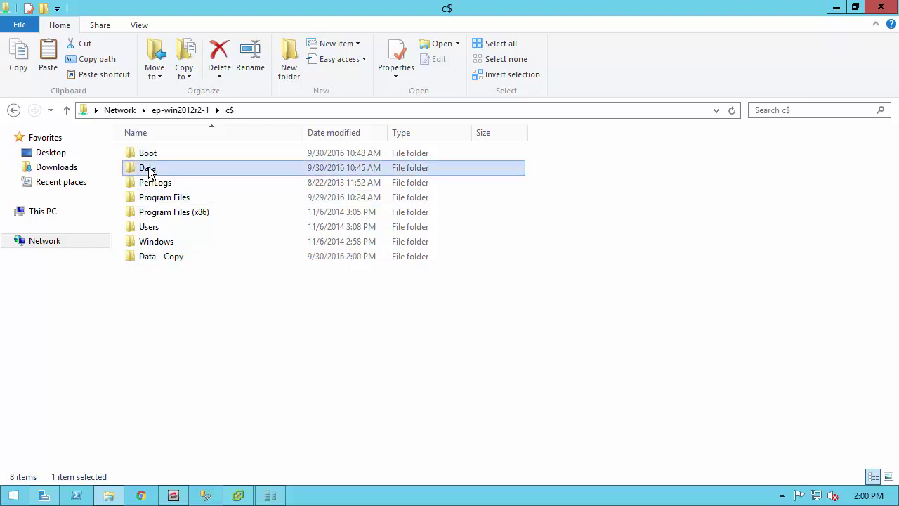
key("Delete")
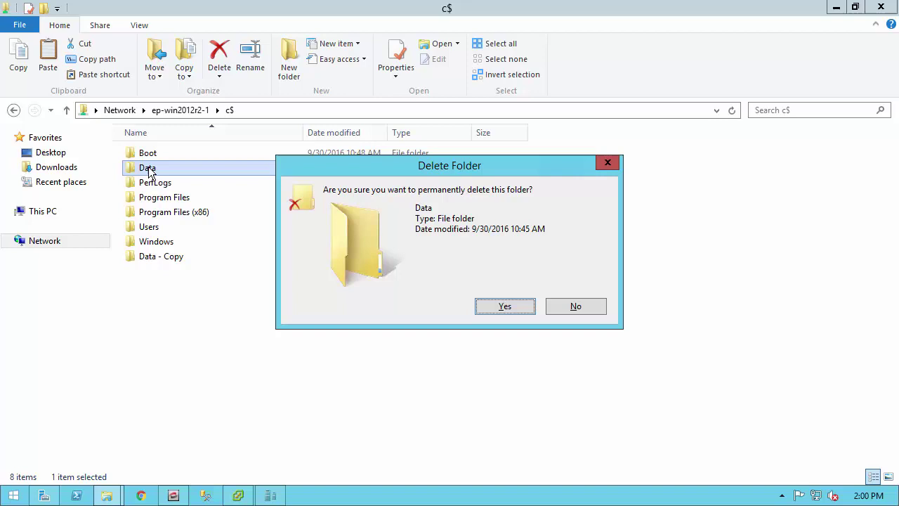
left_click(505, 309)
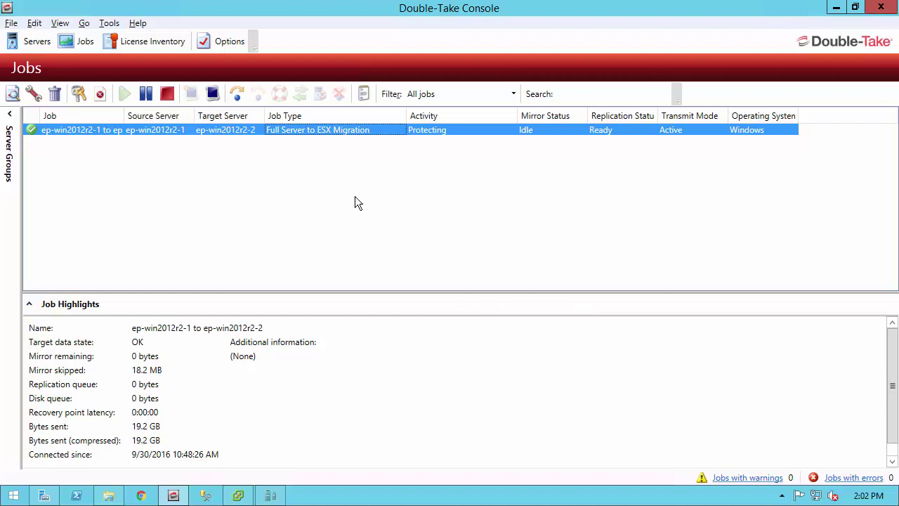
Check the migration job's details show mirror Idle, 0 bytes remaining, replication Ready, then return to Jobs
double_click(237, 129)
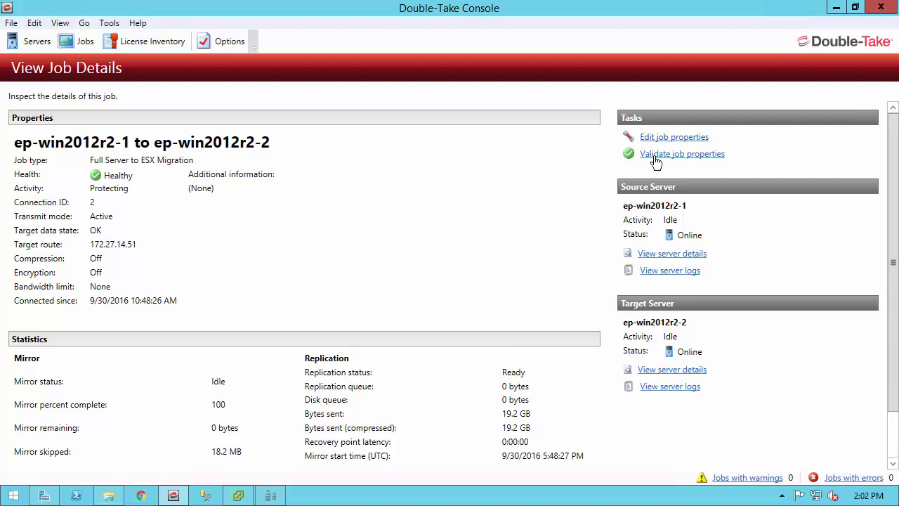
left_click(80, 46)
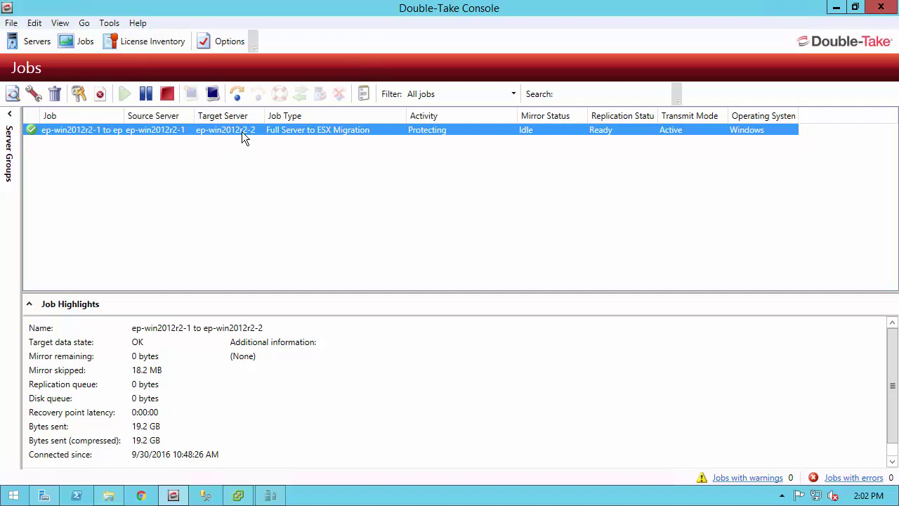
Cut over the migration job to live data so it begins failing over
left_click(236, 92)
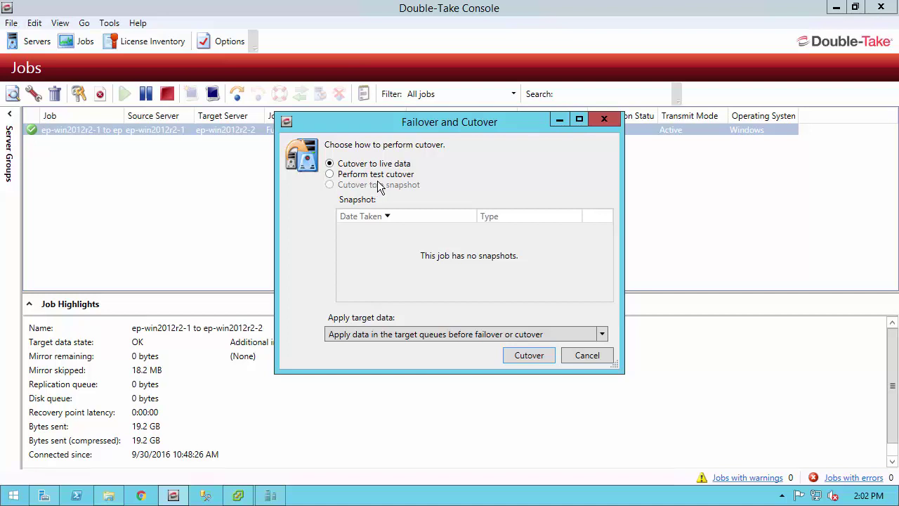
left_click(520, 358)
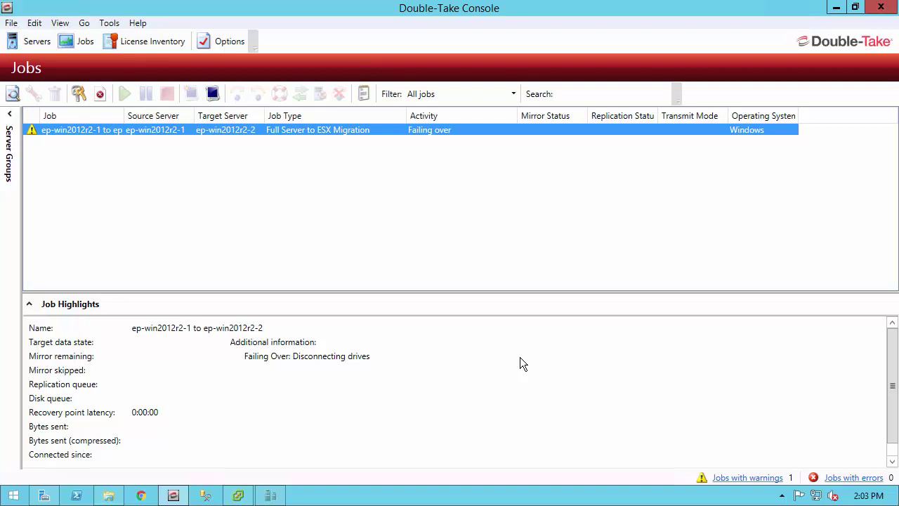
Switch to Hyper-V Manager to see source VM ep-win2012r2-1 is Off on CCHV5
key("alt+Tab")
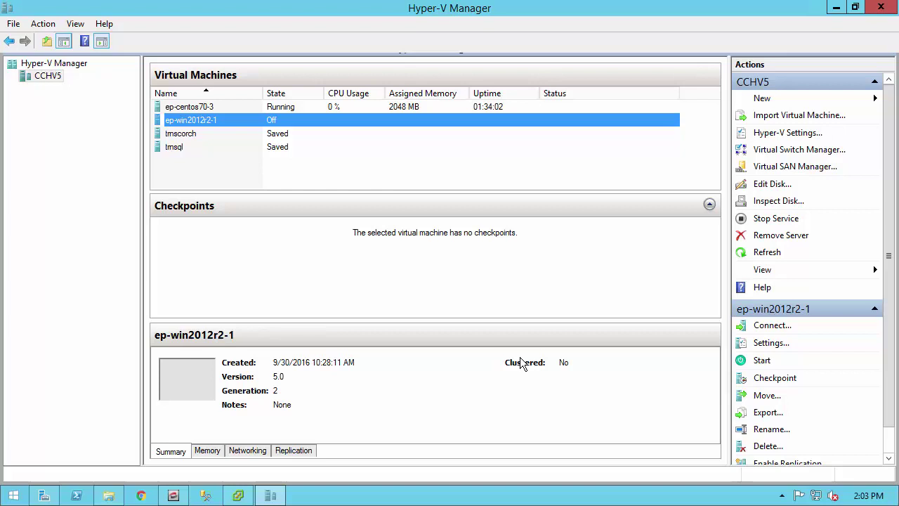
Confirm ep-win2012r2-1_Replica is powered on in vSphere, then check the job reads Failed over
key("alt+Tab")
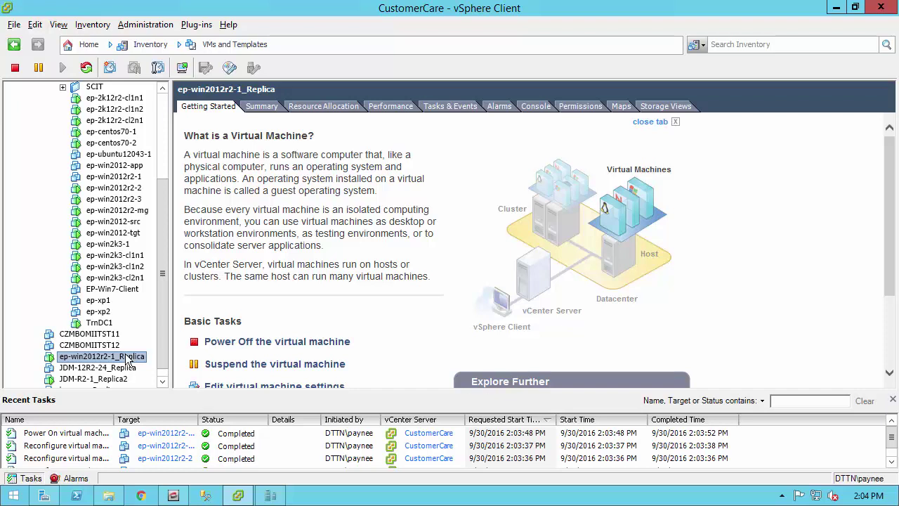
key("alt+Tab")
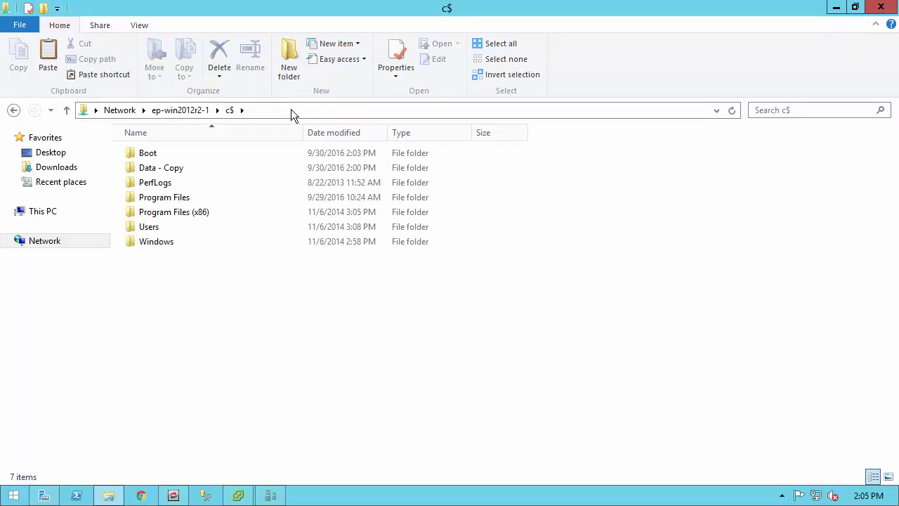
Select the Data - Copy folder on ep-win2012r2-1's c$ share to verify it survived cutover
left_click(186, 173)
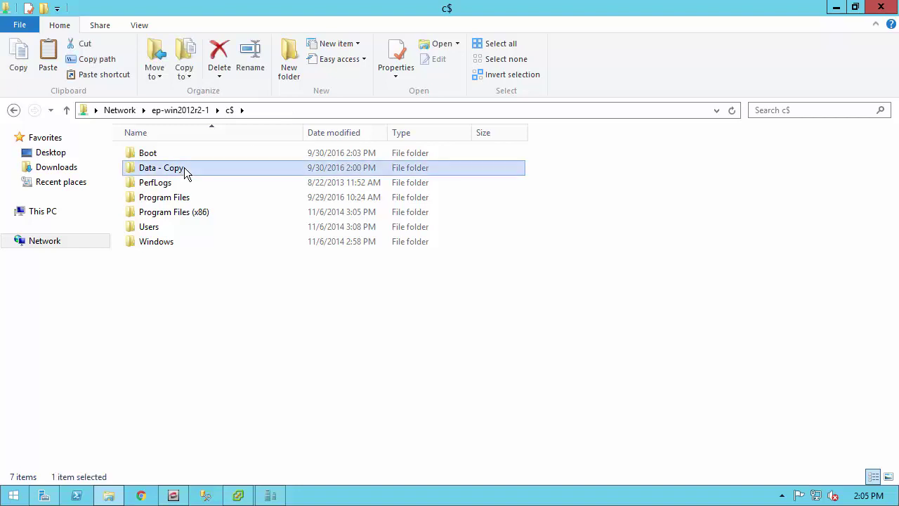